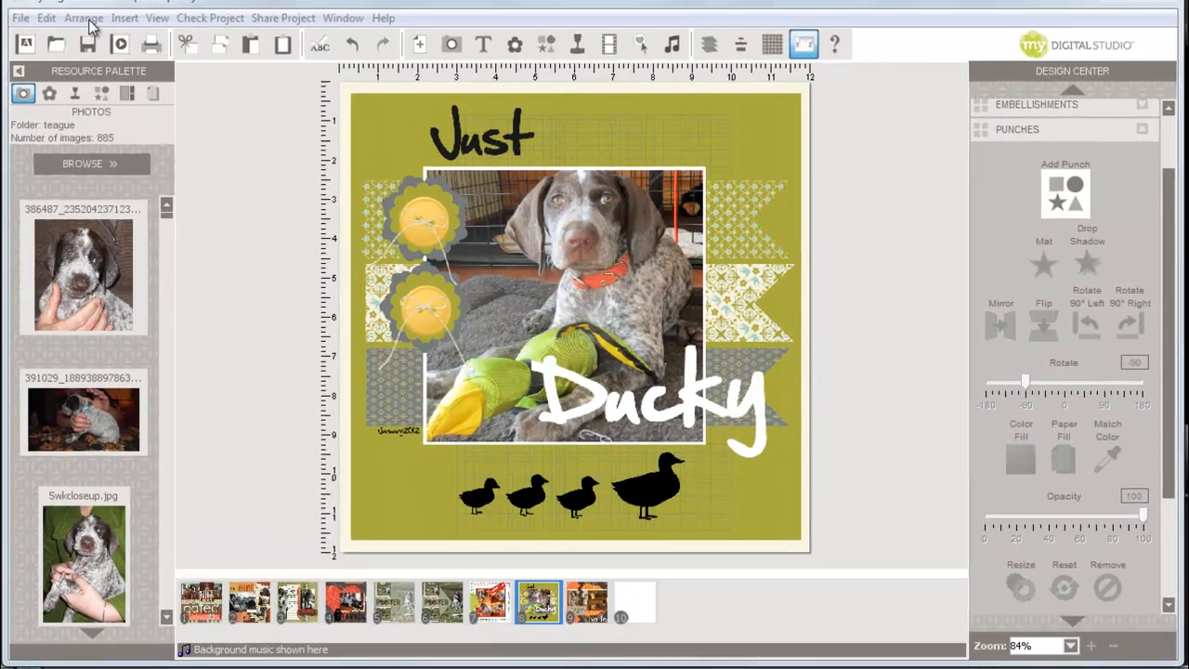
Step: Select all objects on page 8 and group them into one object
click(114, 32)
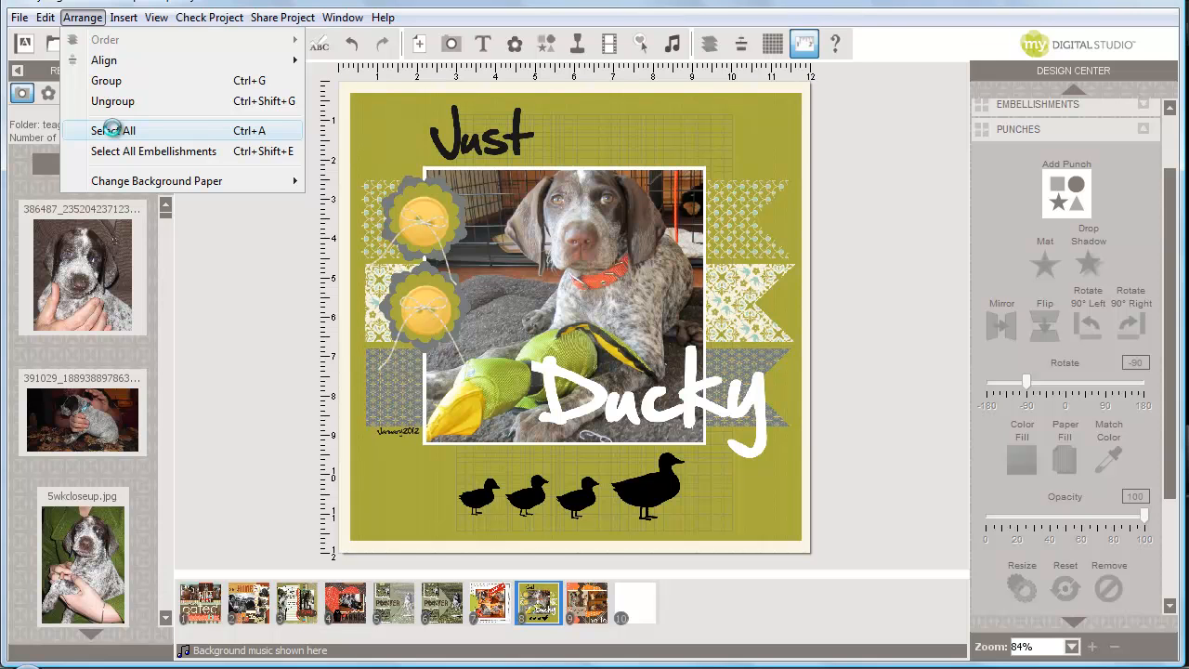
click(112, 130)
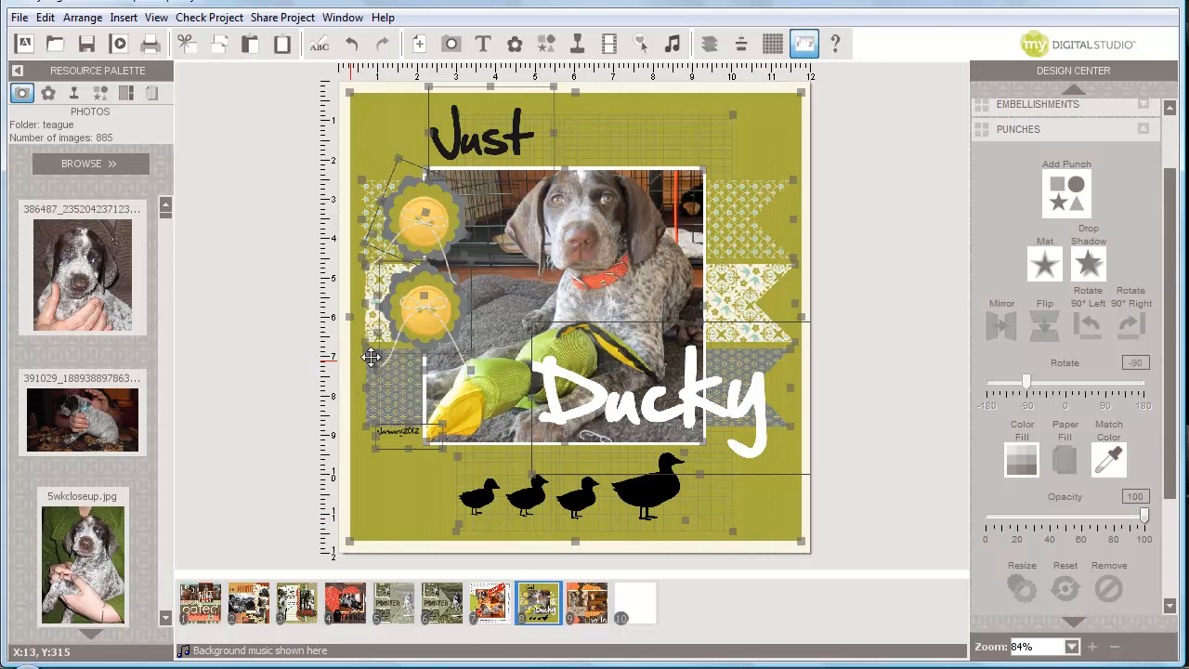
click(82, 17)
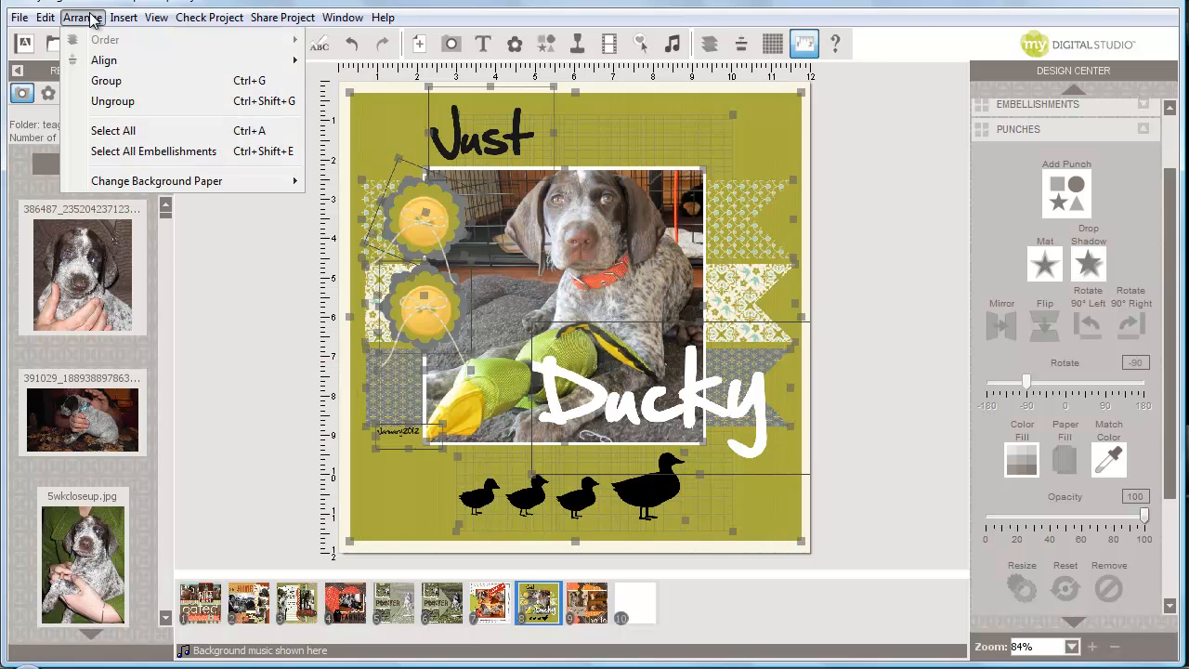
click(99, 82)
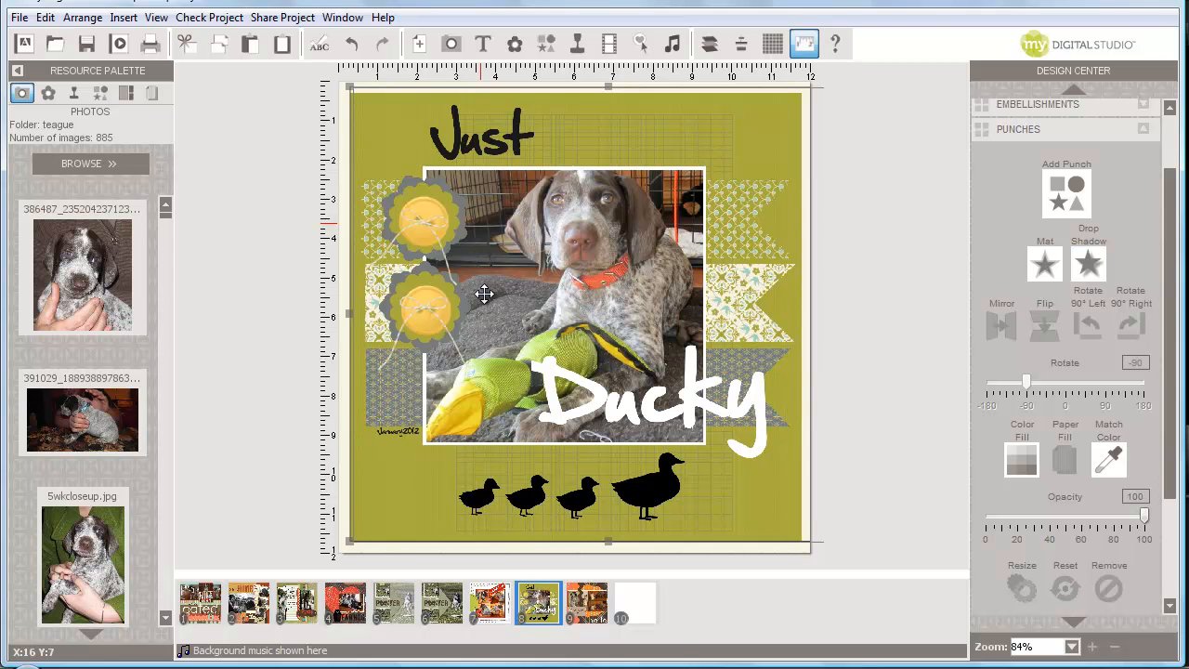
Step: Shift the grouped layout slightly to the right on page 8
key(Right)
drag(484, 293, 487, 293)
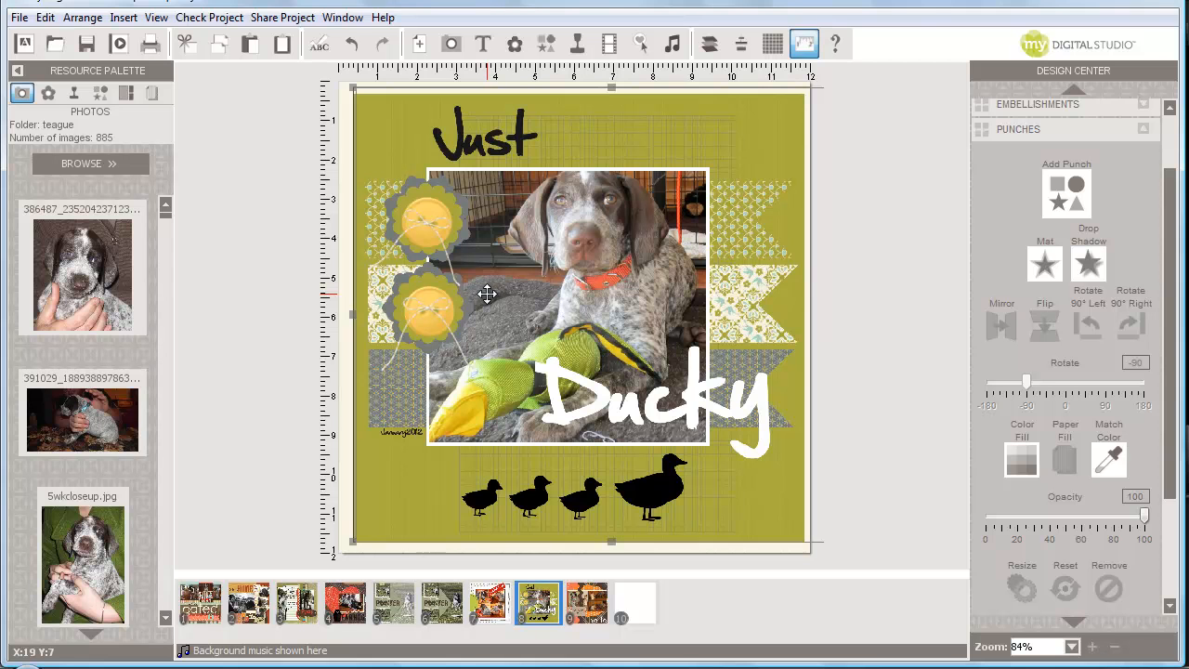
key(Right)
Step: Copy the grouped layout from page 8 and paste it onto the blank page 10
right_click(485, 293)
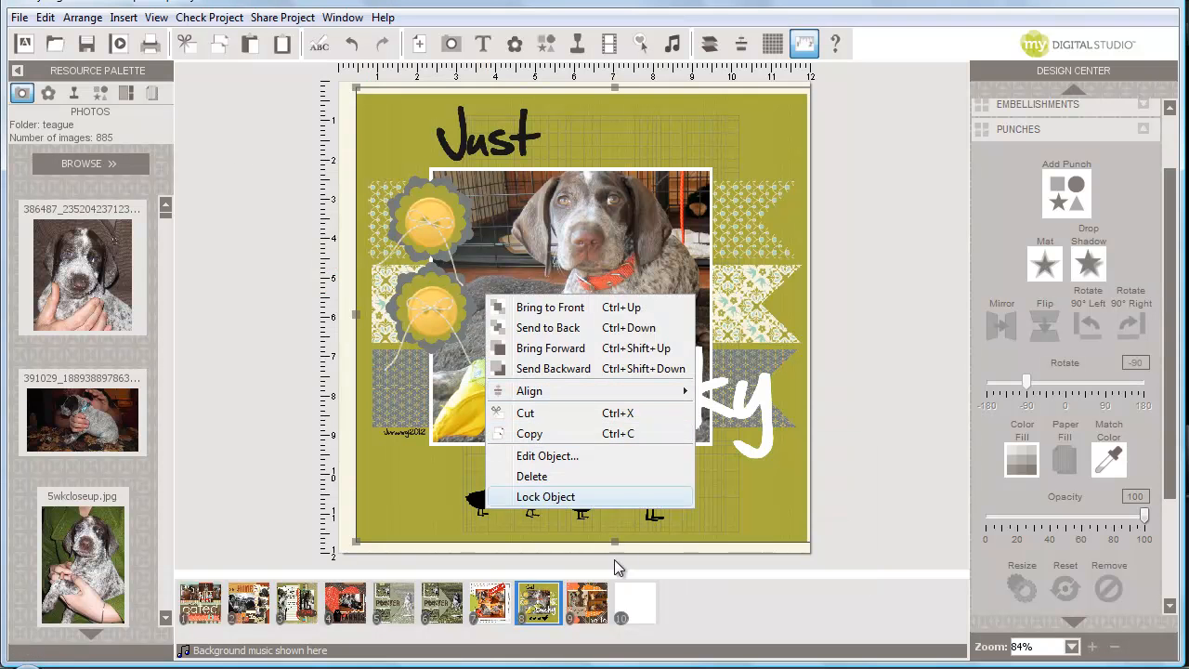
click(539, 434)
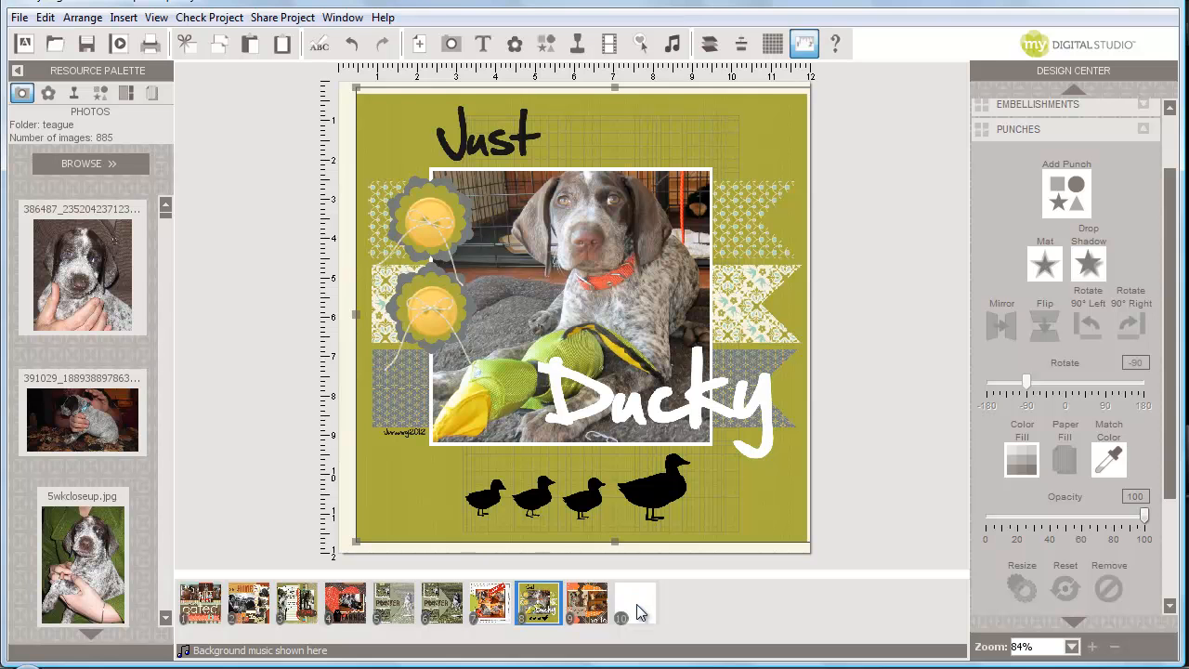
click(639, 612)
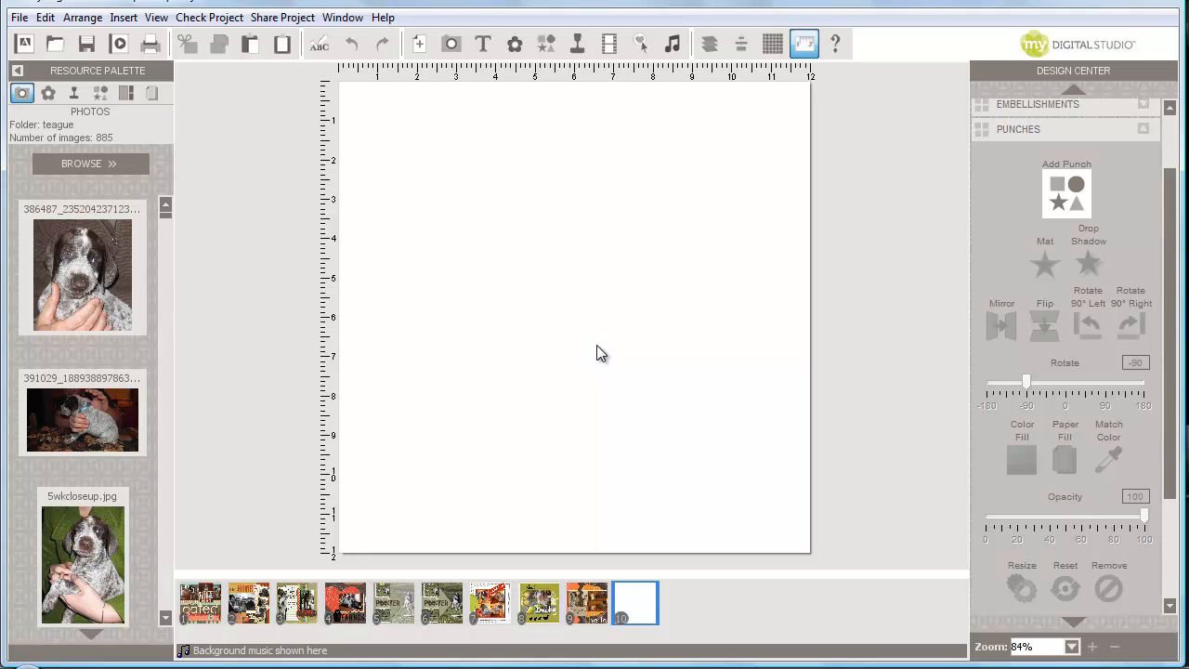
right_click(596, 346)
click(641, 358)
key(ctrl+v)
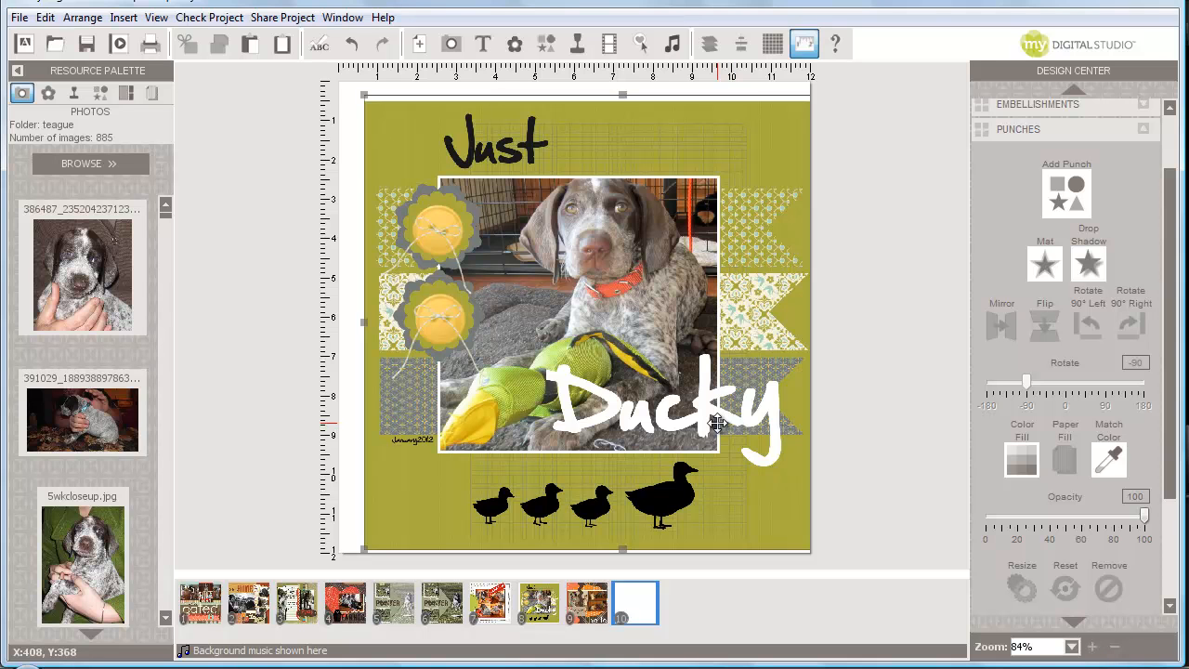
Step: Ungroup the pasted layout on page 10 and clear the selection
click(74, 19)
click(112, 131)
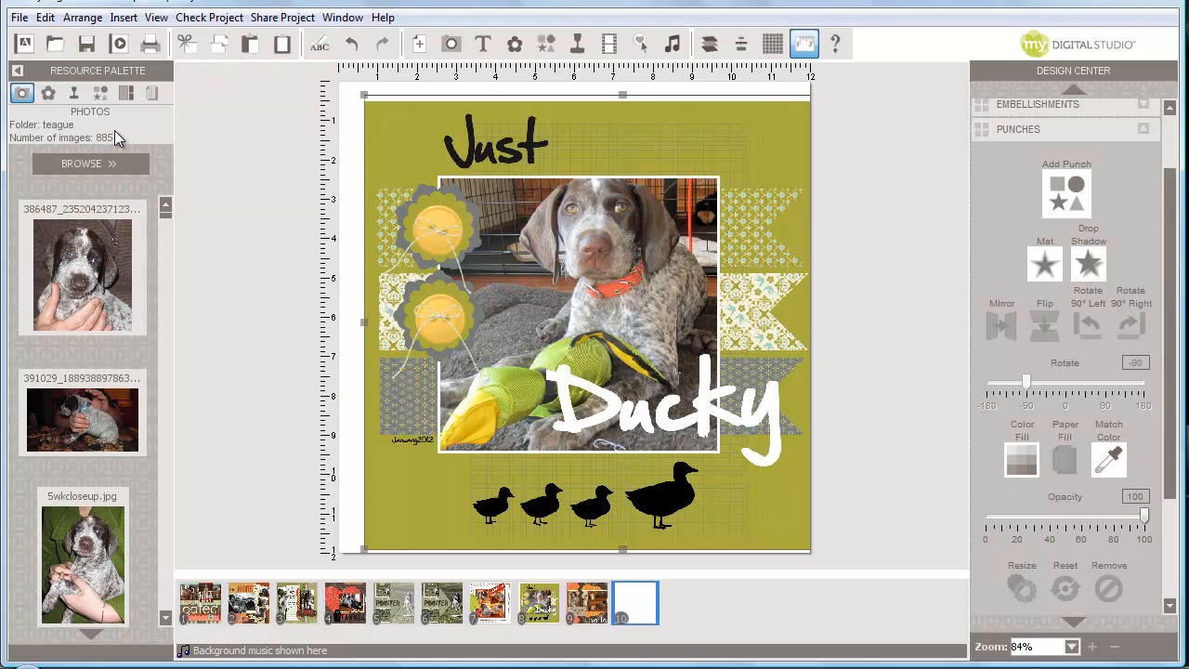
click(78, 18)
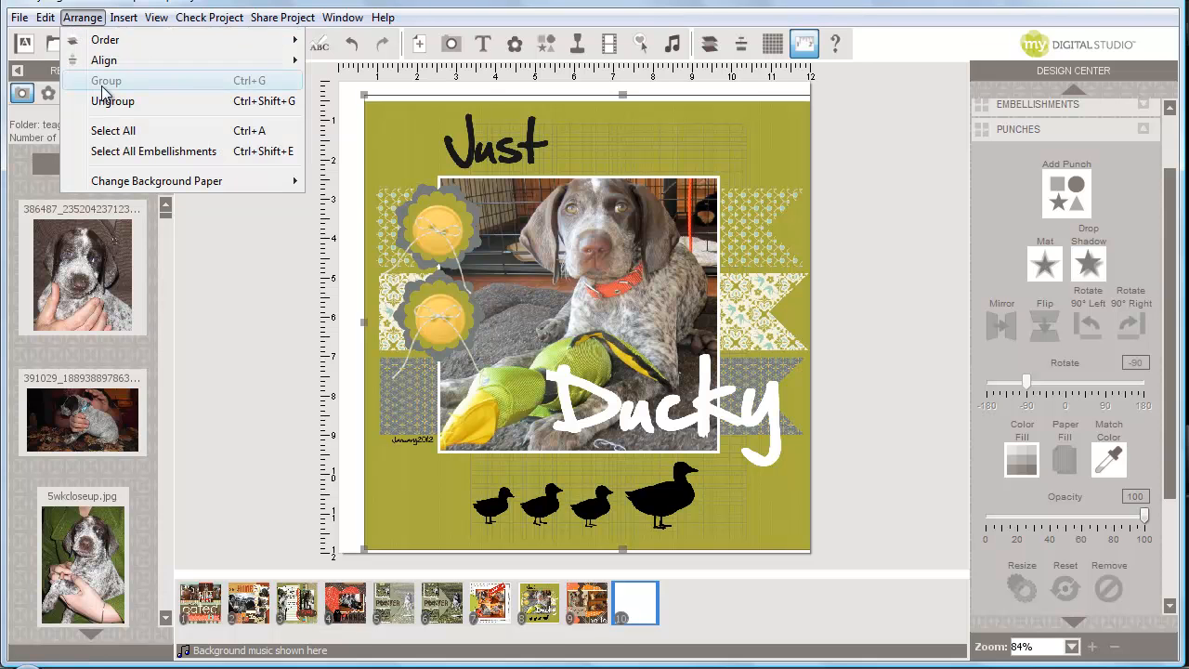
click(106, 101)
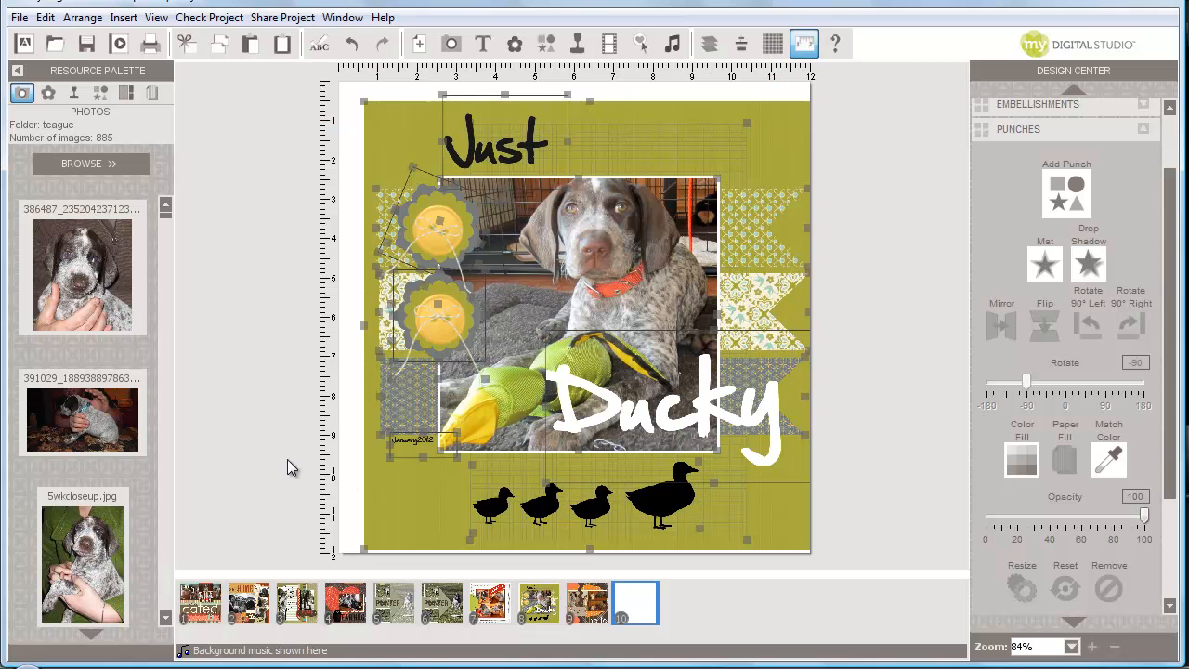
click(348, 488)
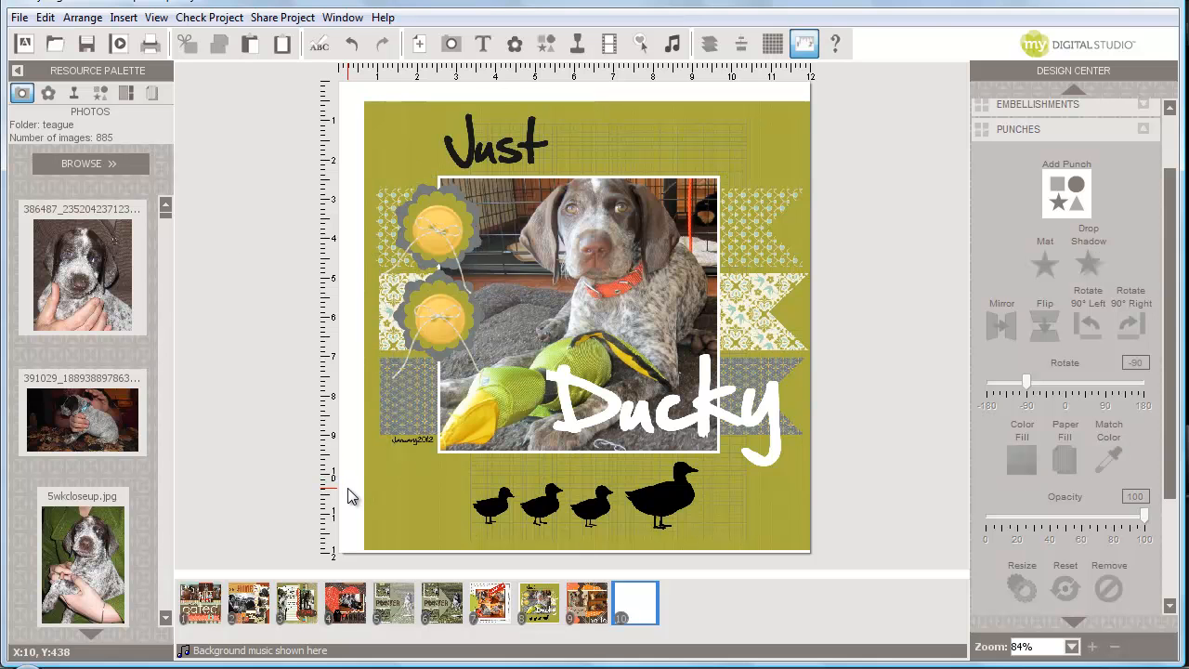
Step: Select all embellishments on page 10 at once, and clear the selection
click(84, 19)
click(119, 151)
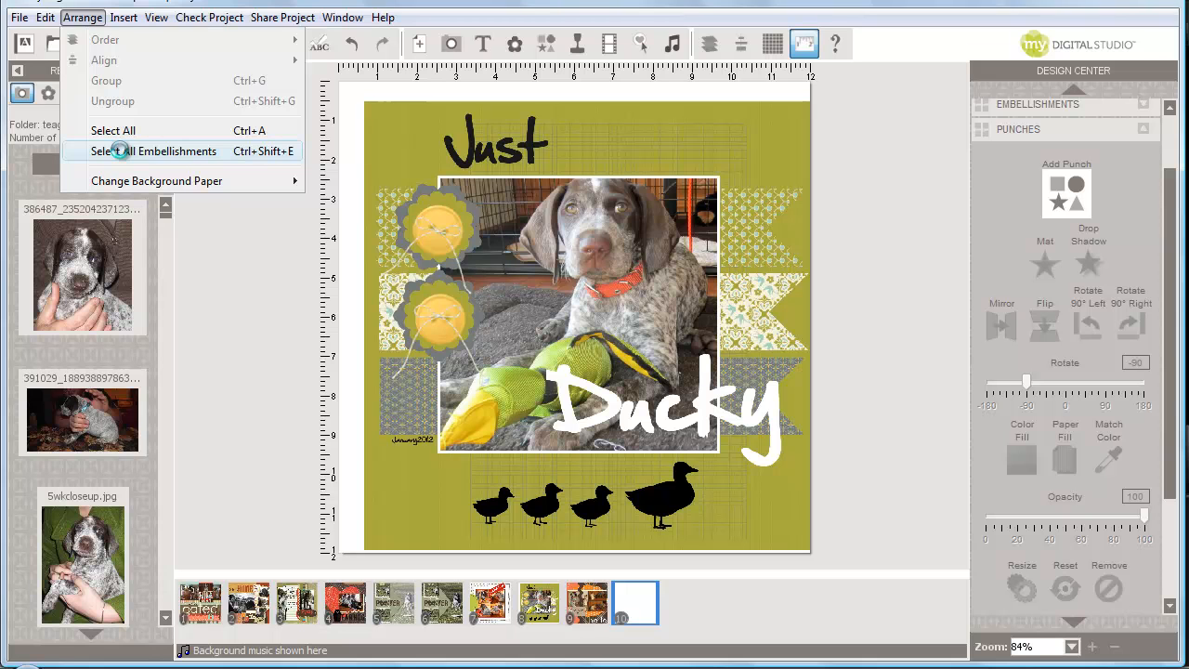
click(119, 150)
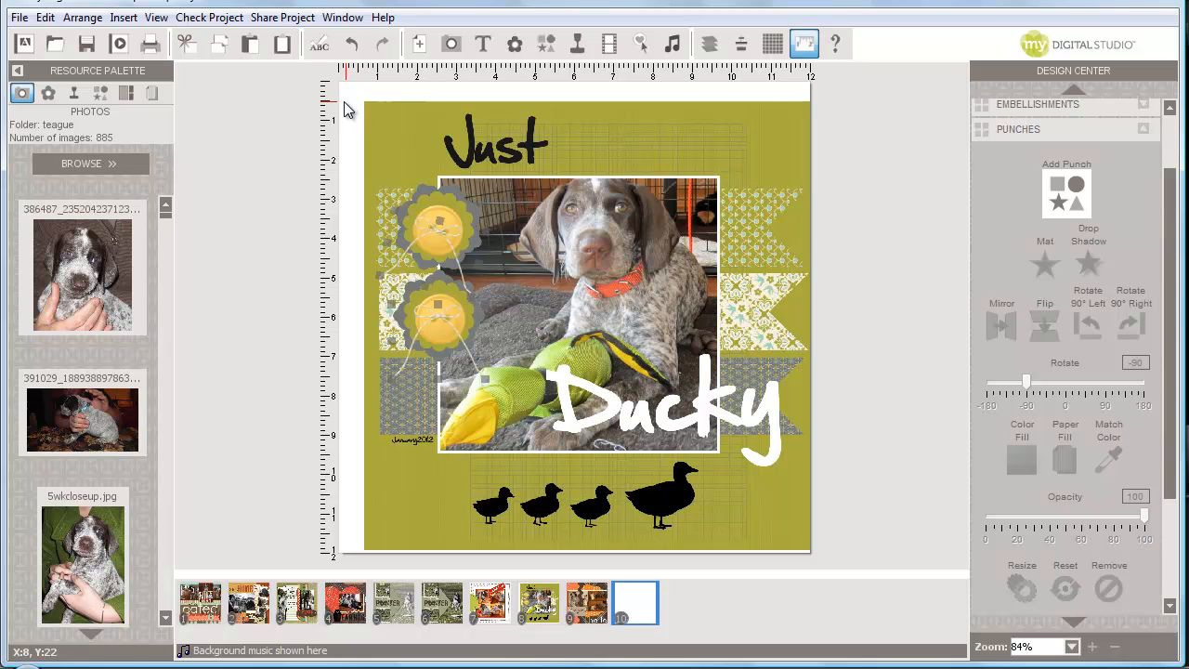
click(82, 18)
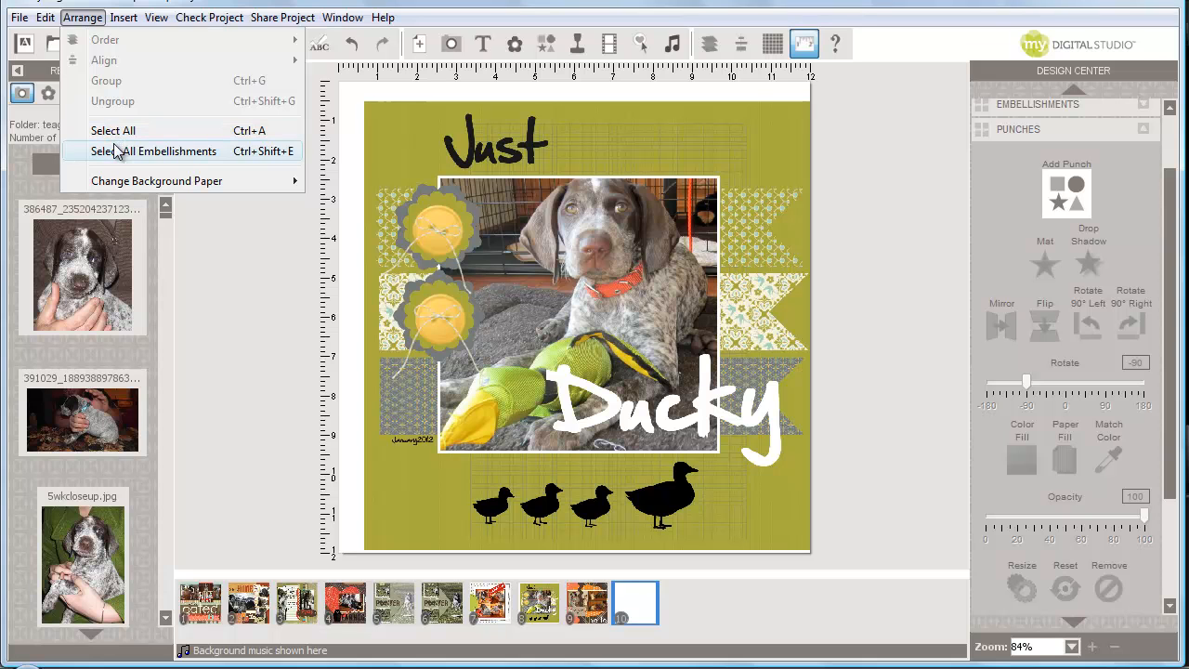
click(777, 120)
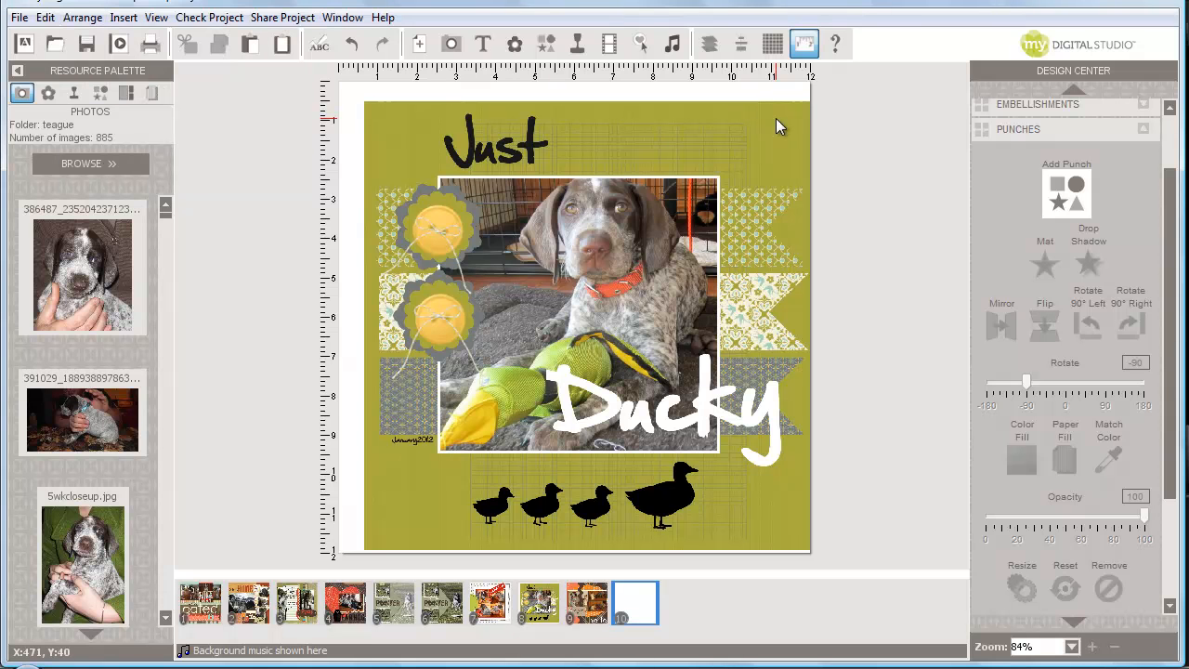
Step: Select the upper and middle patterned banners behind the dog photo together and group them
click(755, 201)
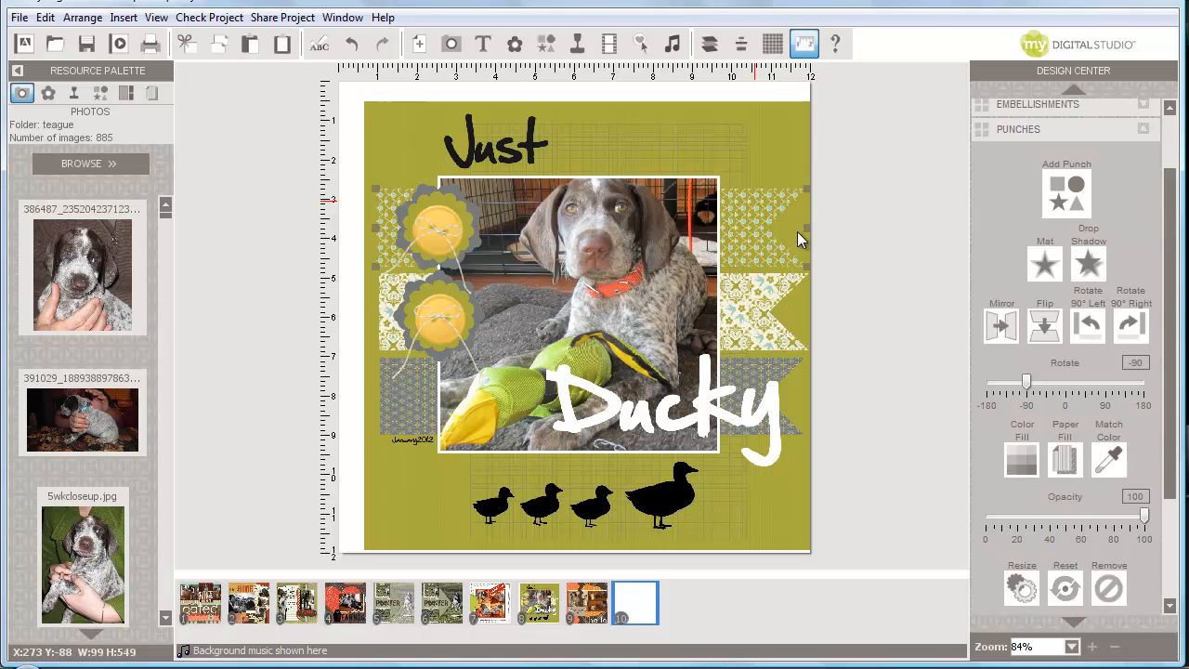
click(749, 298)
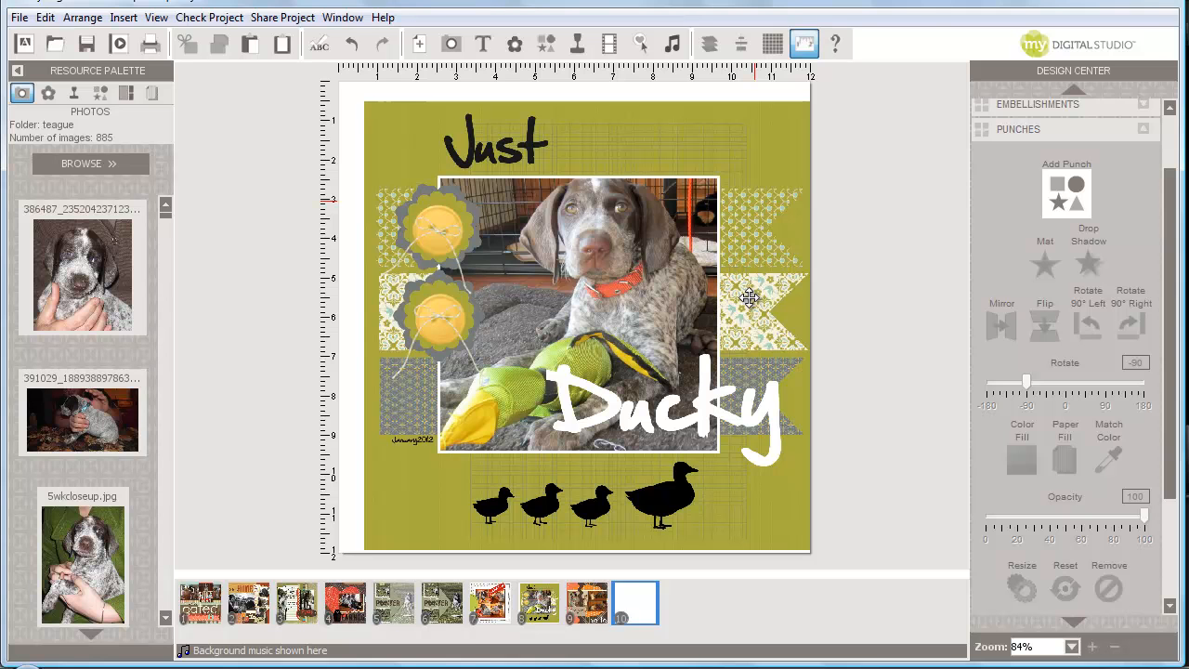
click(749, 297)
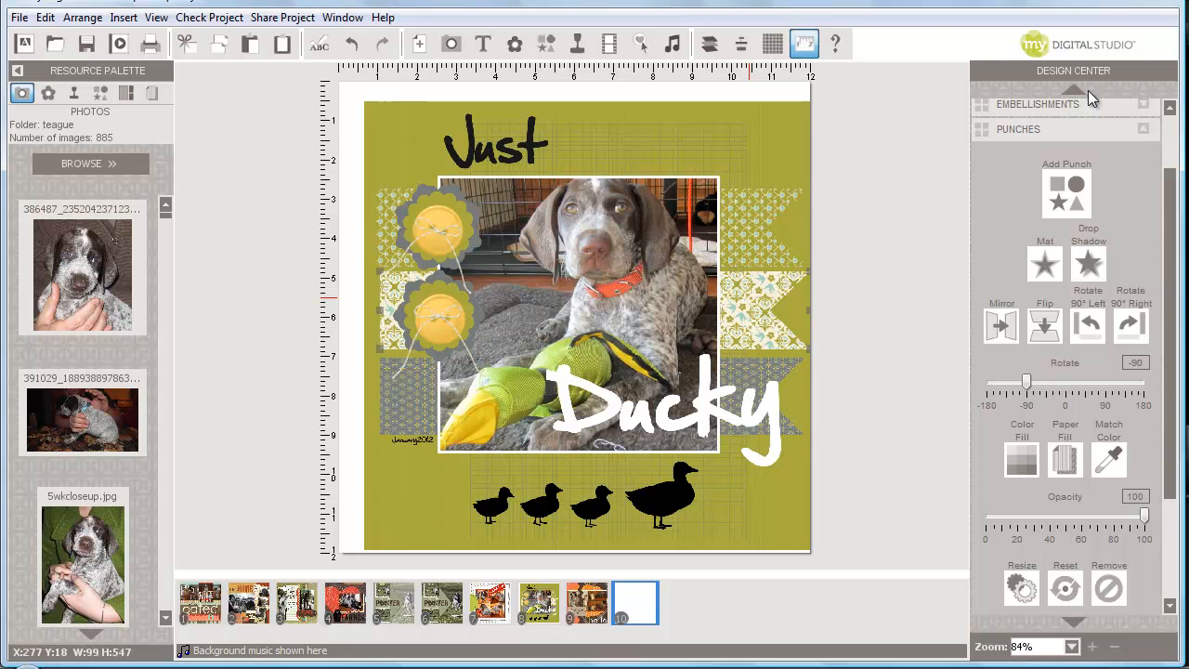
double_click(755, 232)
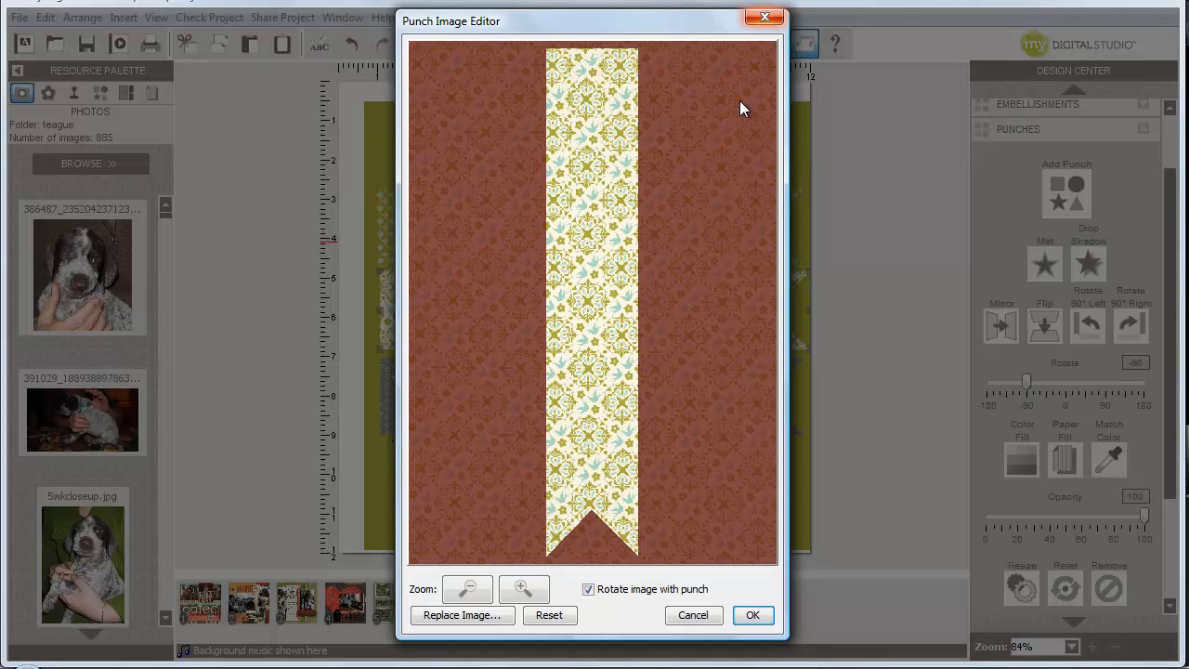
click(688, 615)
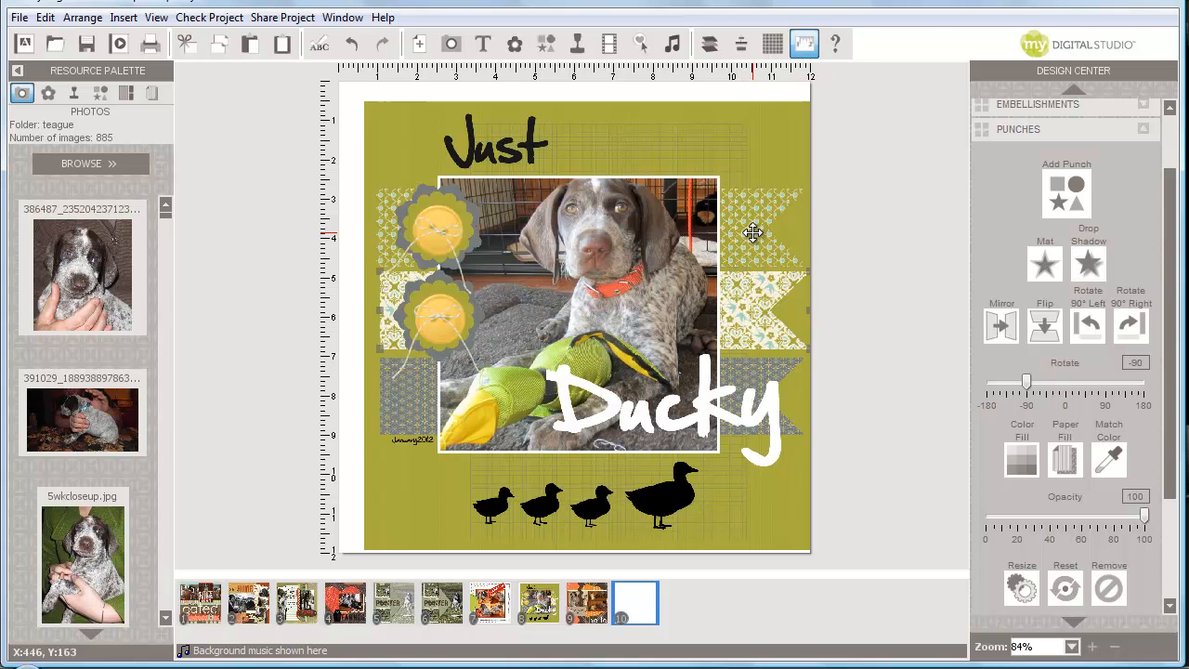
click(752, 233)
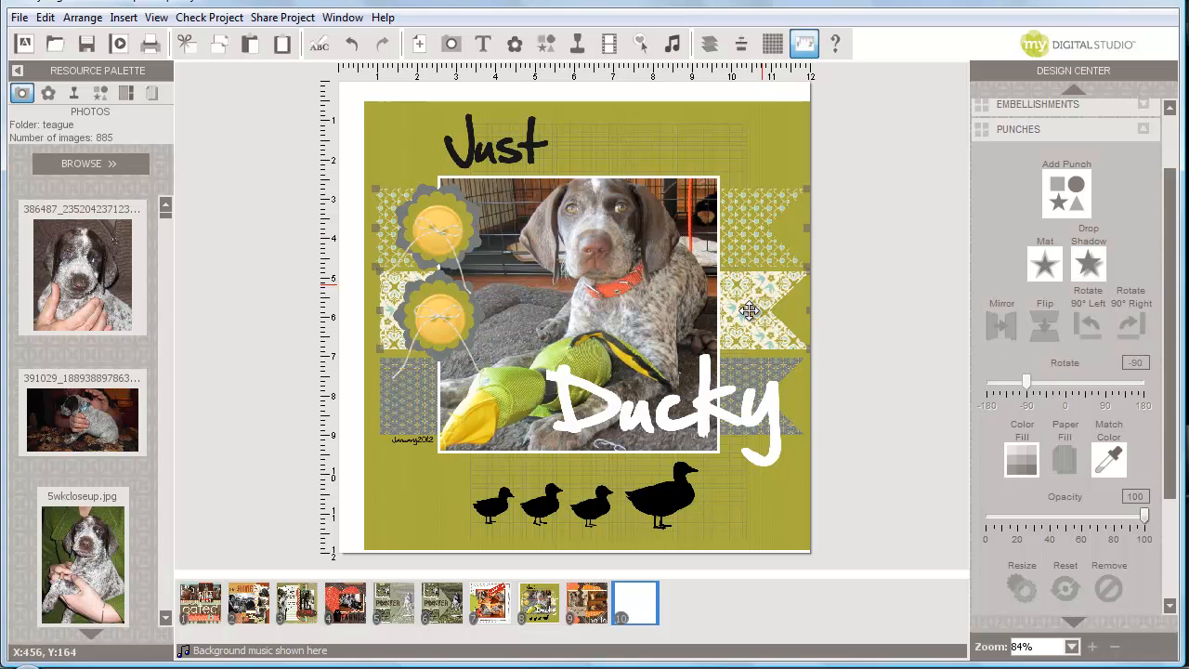
click(83, 18)
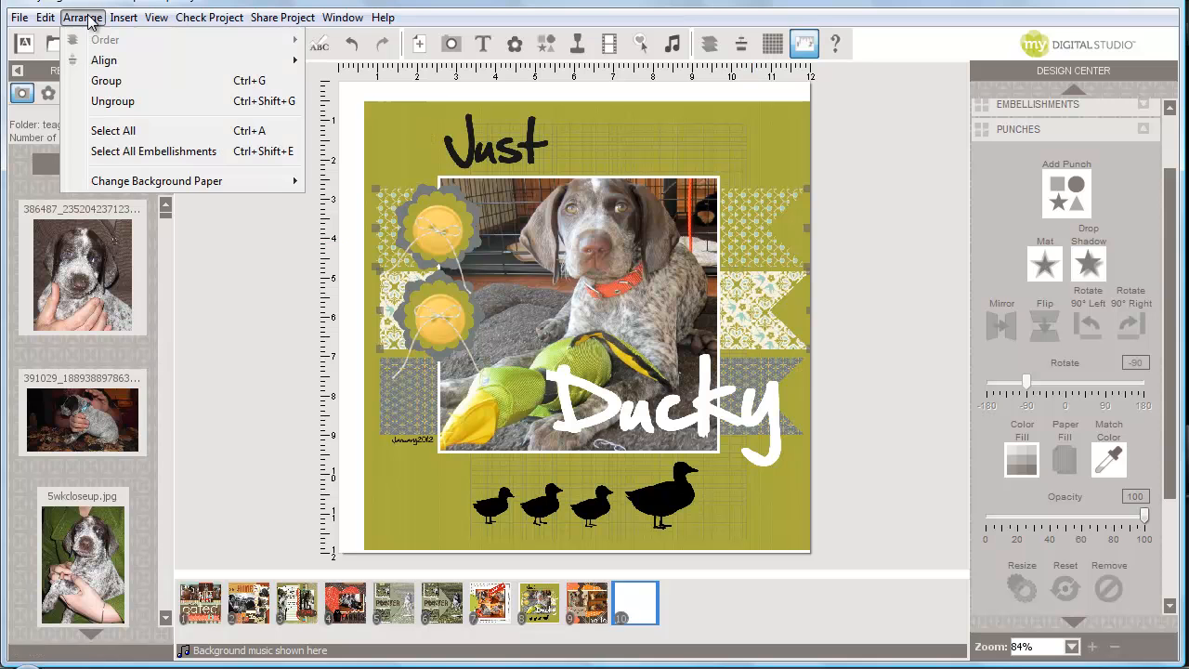
click(92, 82)
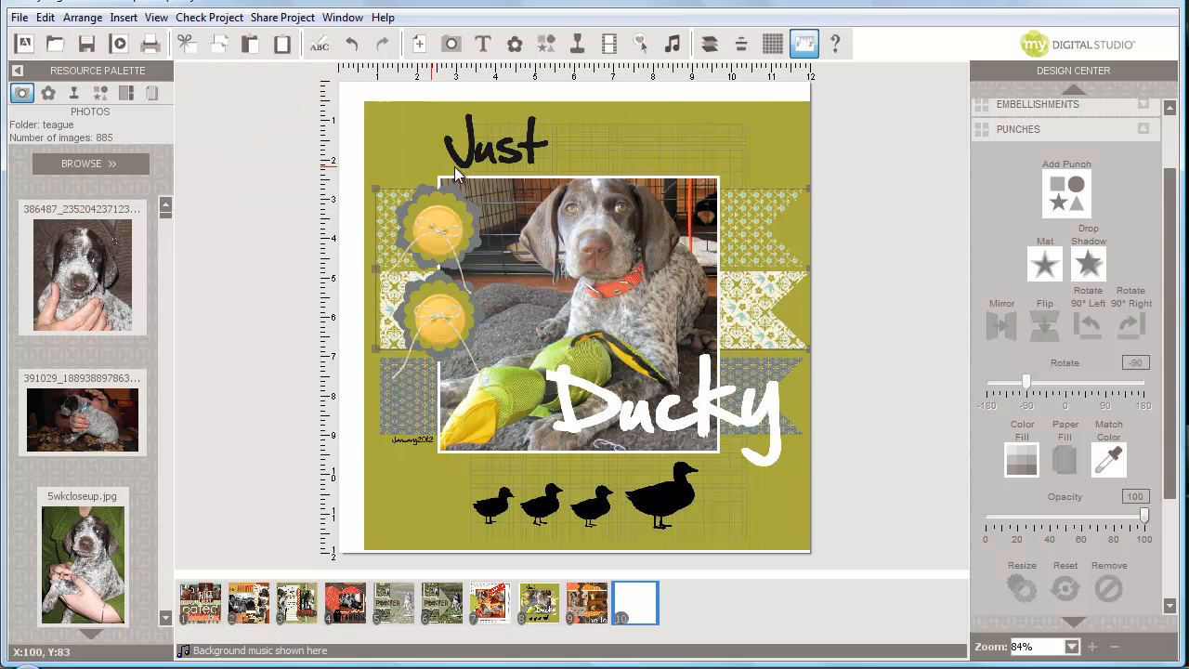
Step: Move the grouped banners up about 1.25 inches so the upper one overlaps the word "Just", and ungroup them
drag(757, 239, 757, 190)
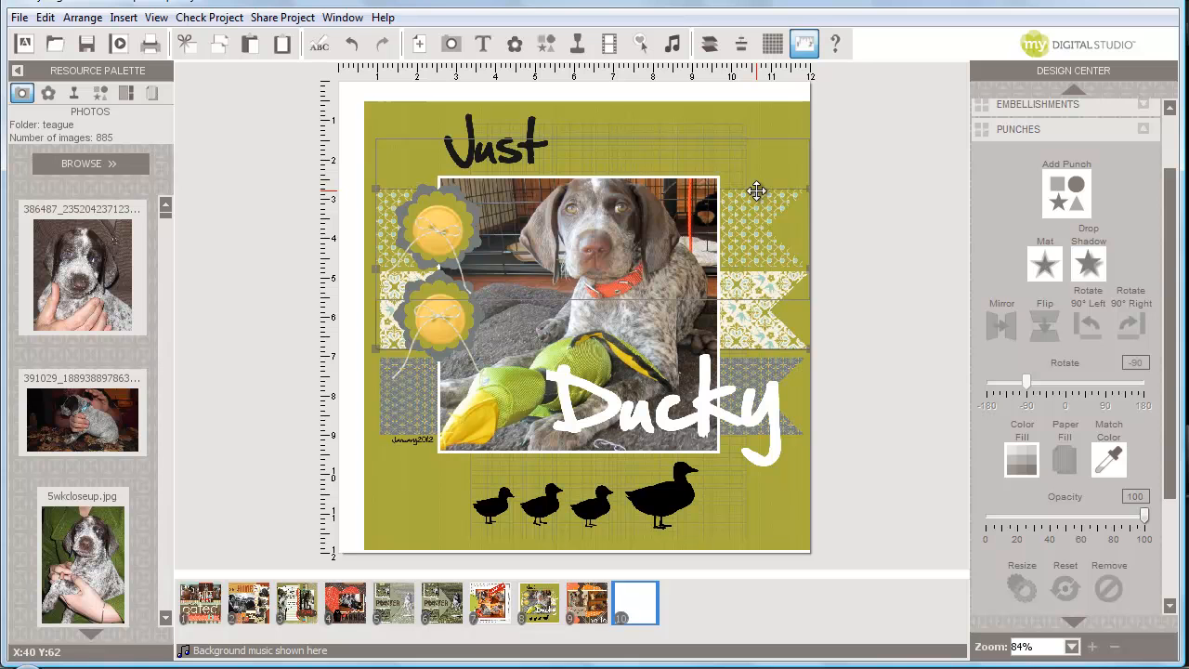
drag(757, 190, 757, 191)
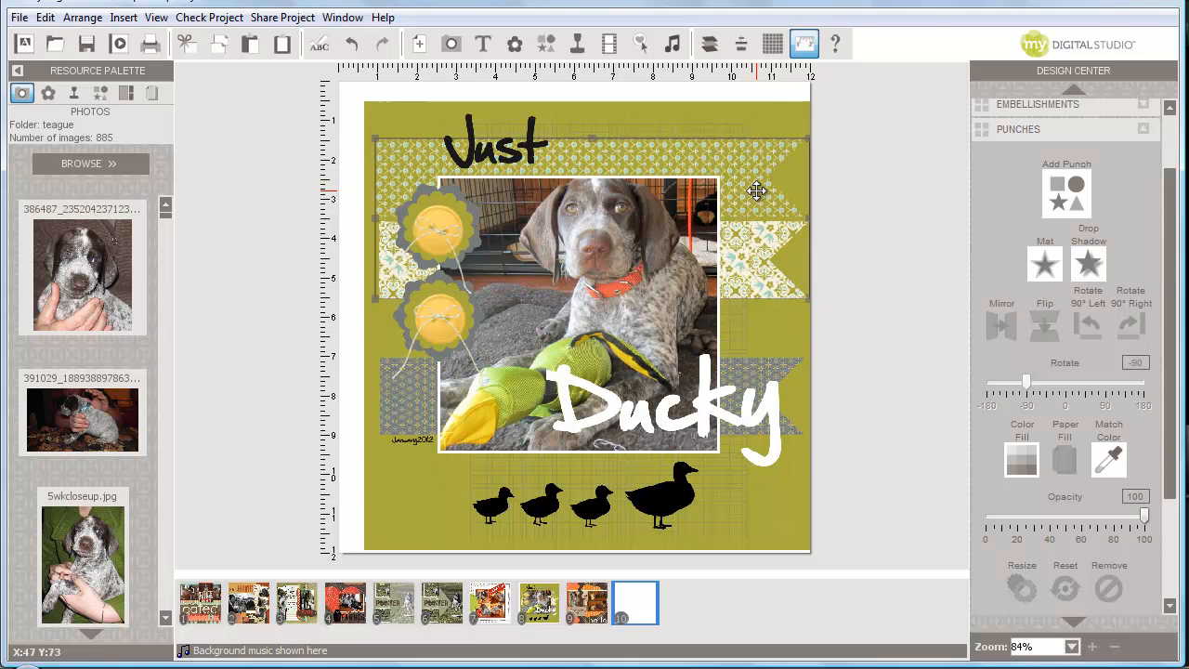
click(82, 18)
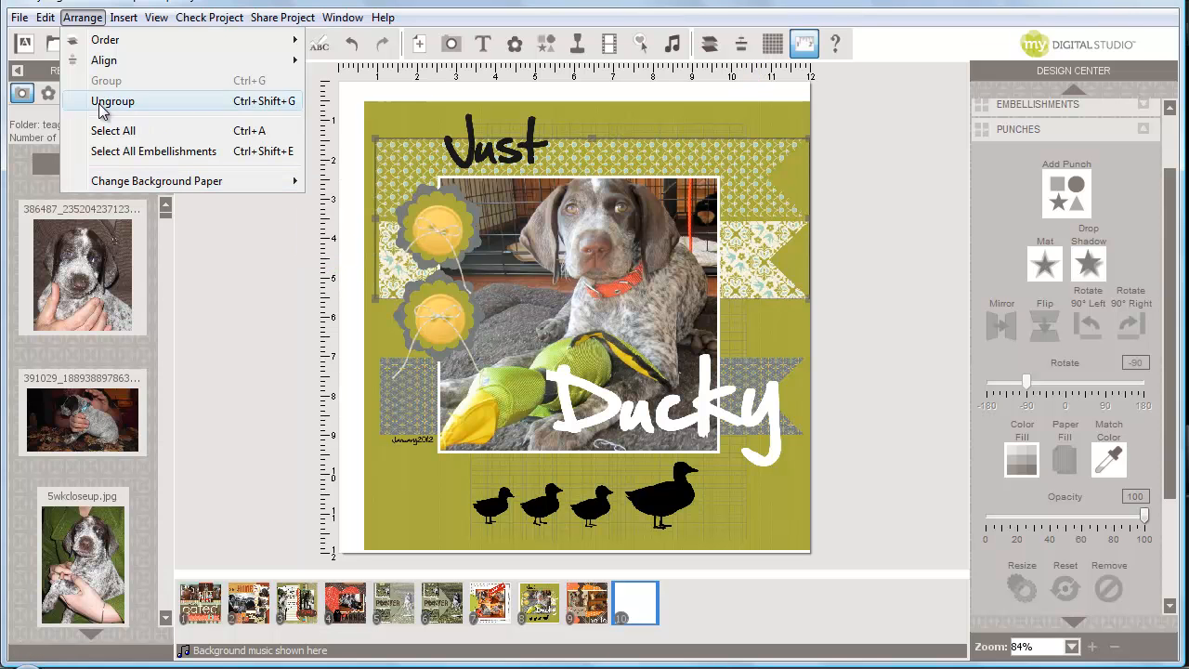
click(127, 100)
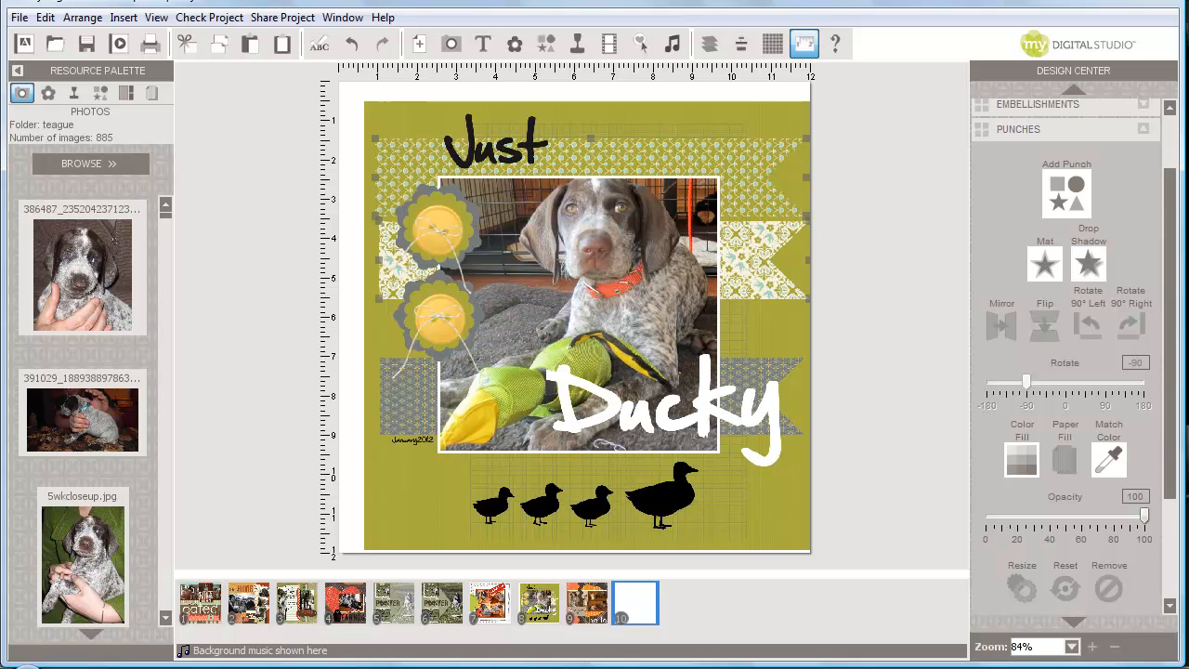
mouse_move(686, 667)
click(706, 646)
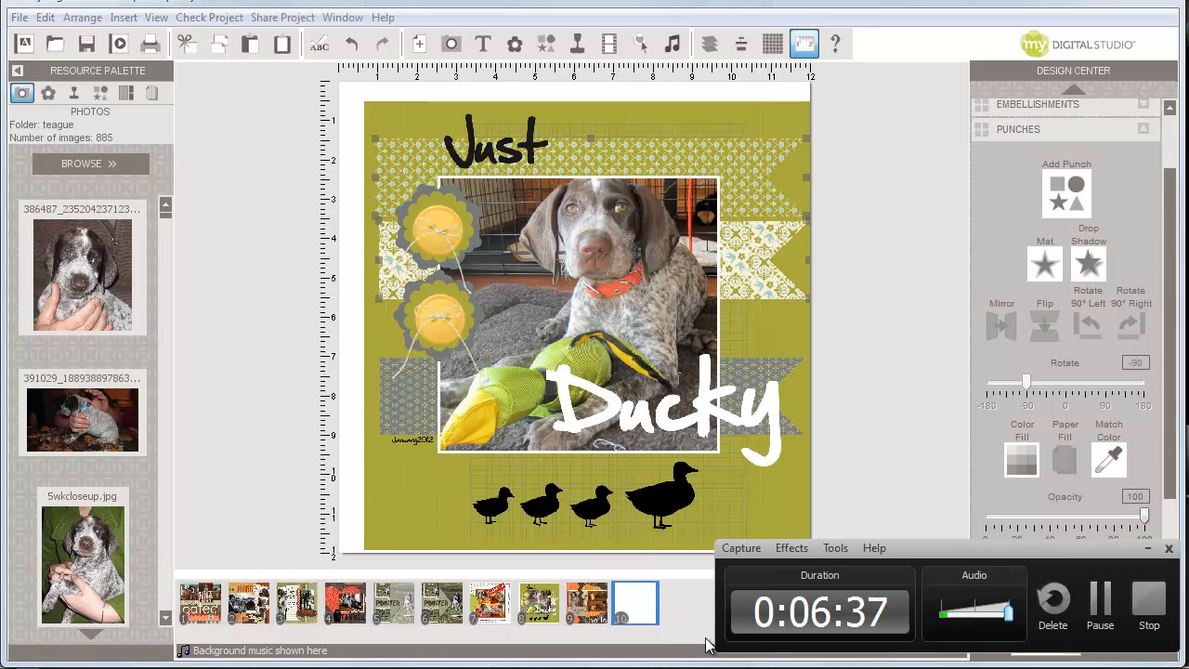